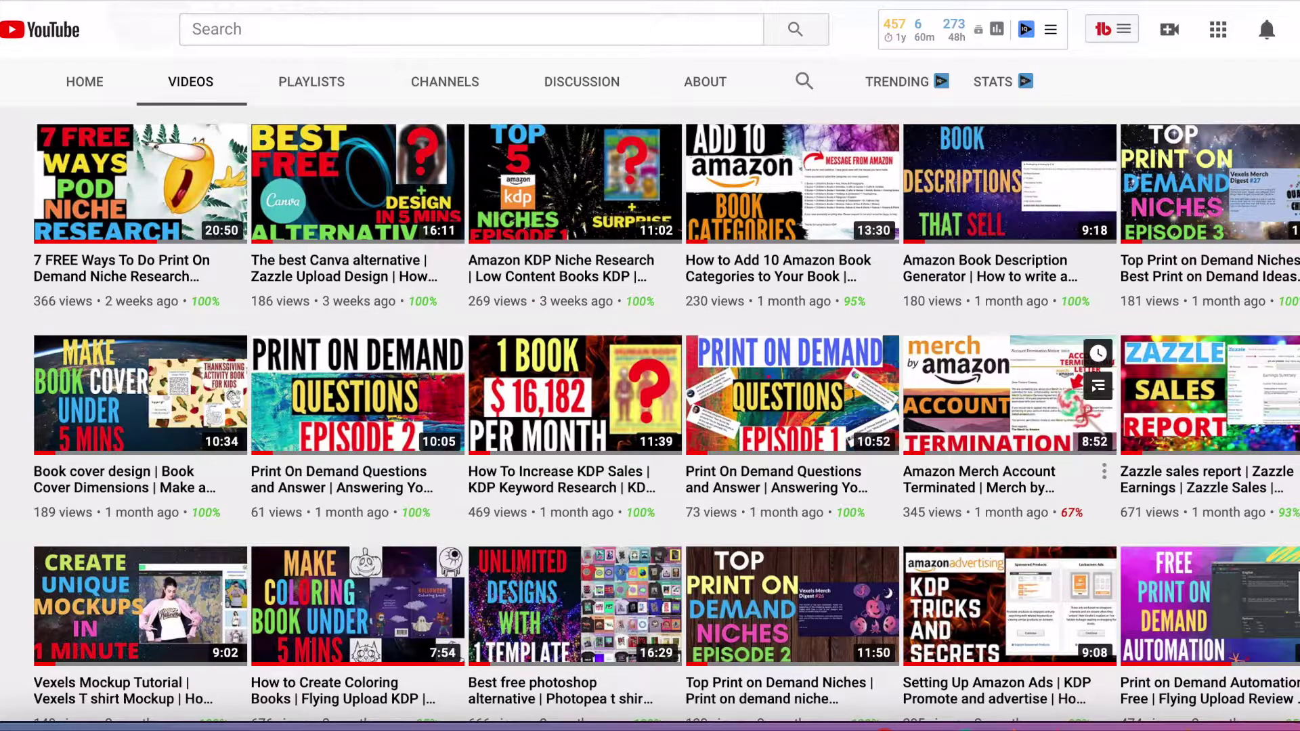
Open the Flying Upload window listing upload sites from Amazon Merch to FineArtAmerica.
click(1035, 723)
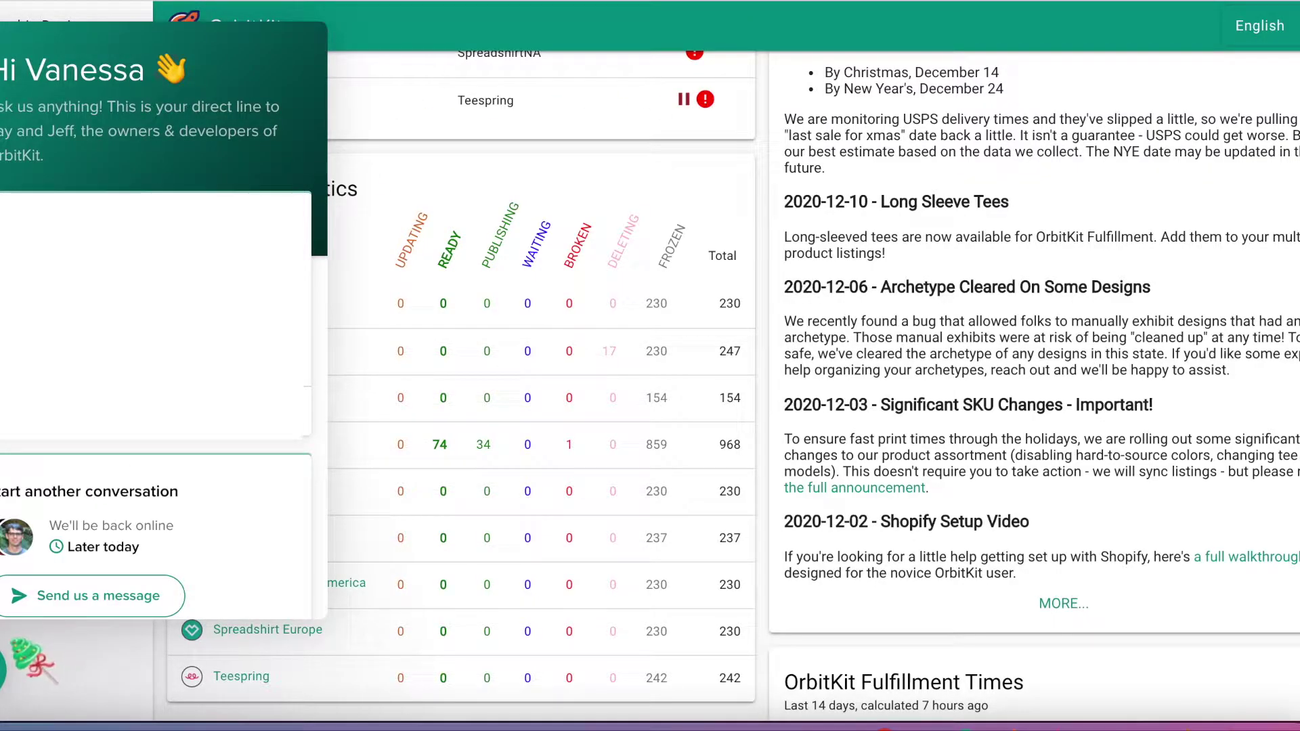
Close the support chat panel to reveal the OrbitKit dashboard statistics.
click(17, 663)
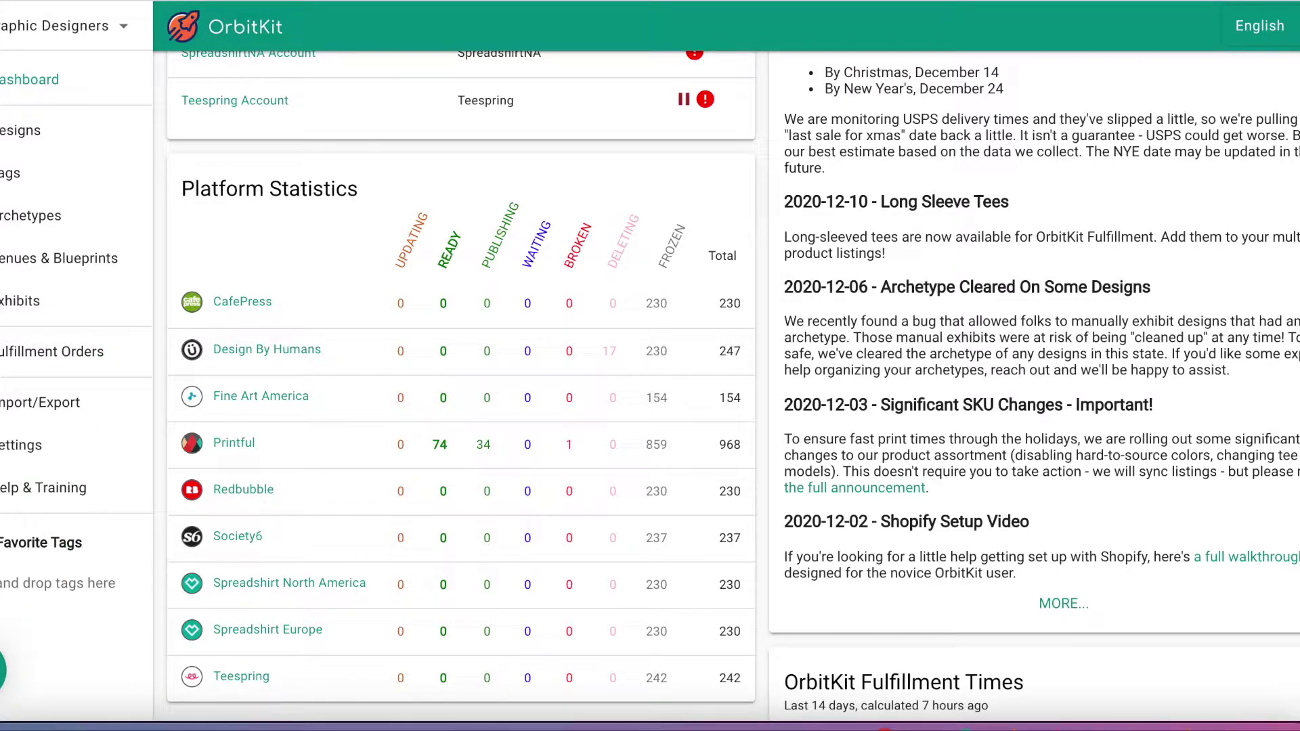
click(4, 670)
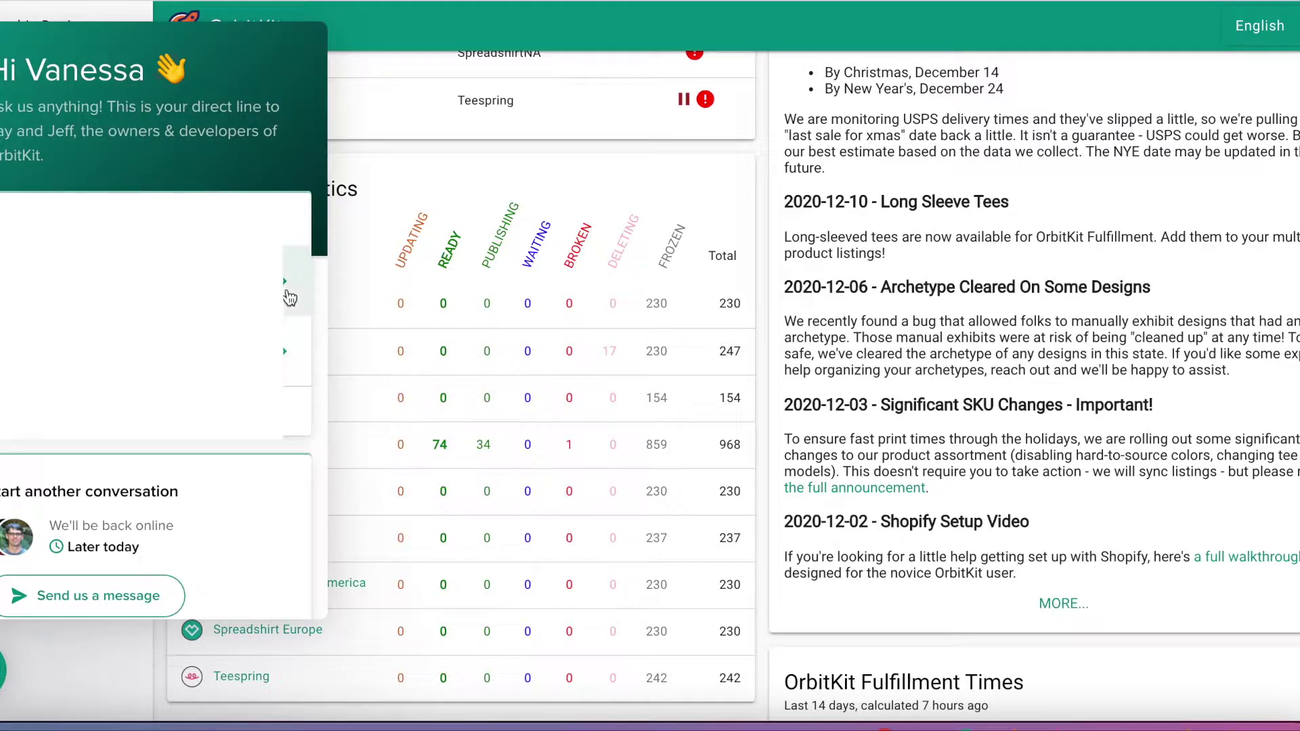
click(4, 670)
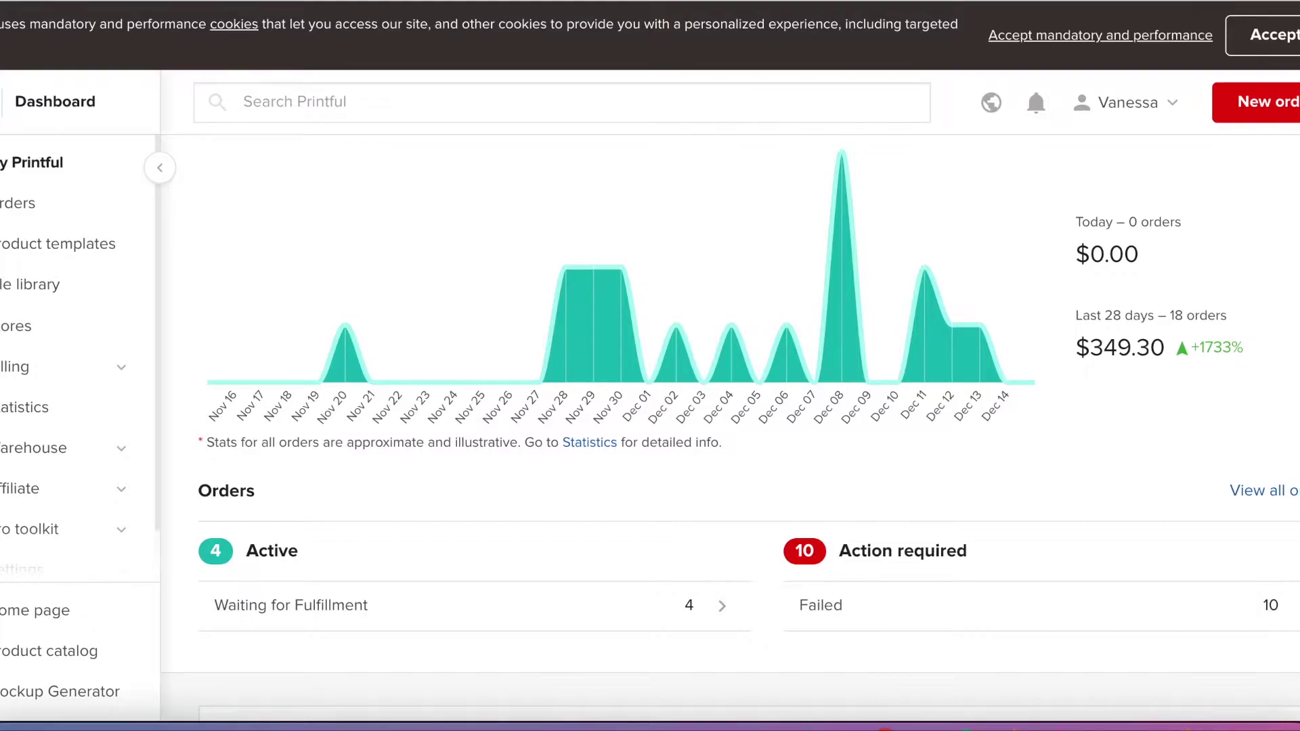
click(1036, 718)
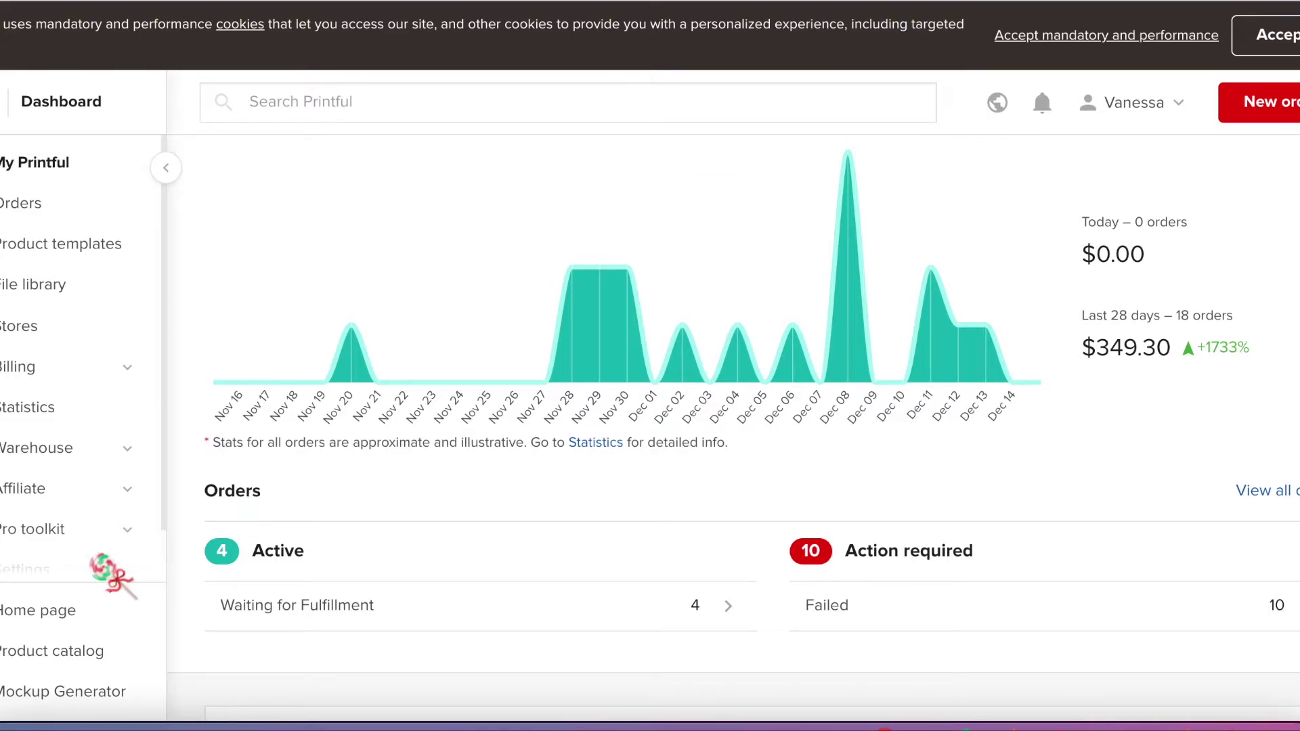
Open Printful's new store connection page and browse down through the integration cards.
click(21, 333)
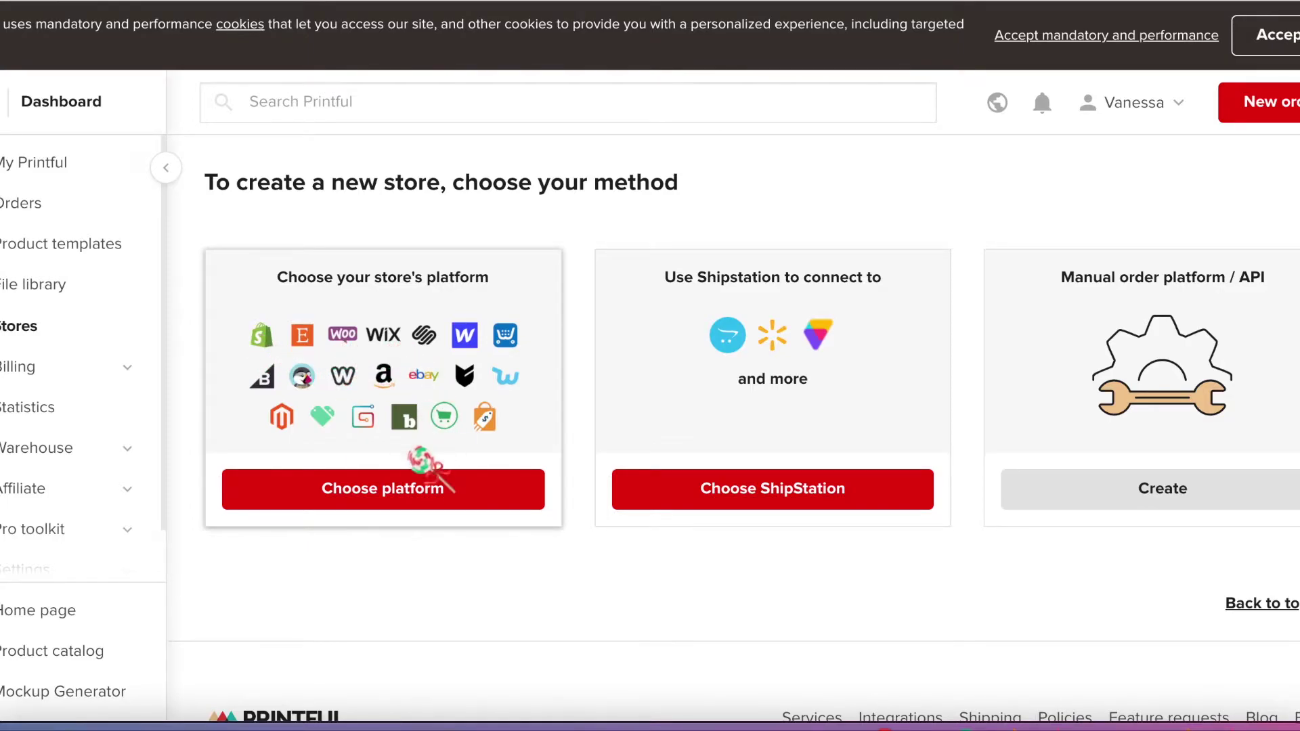
click(421, 490)
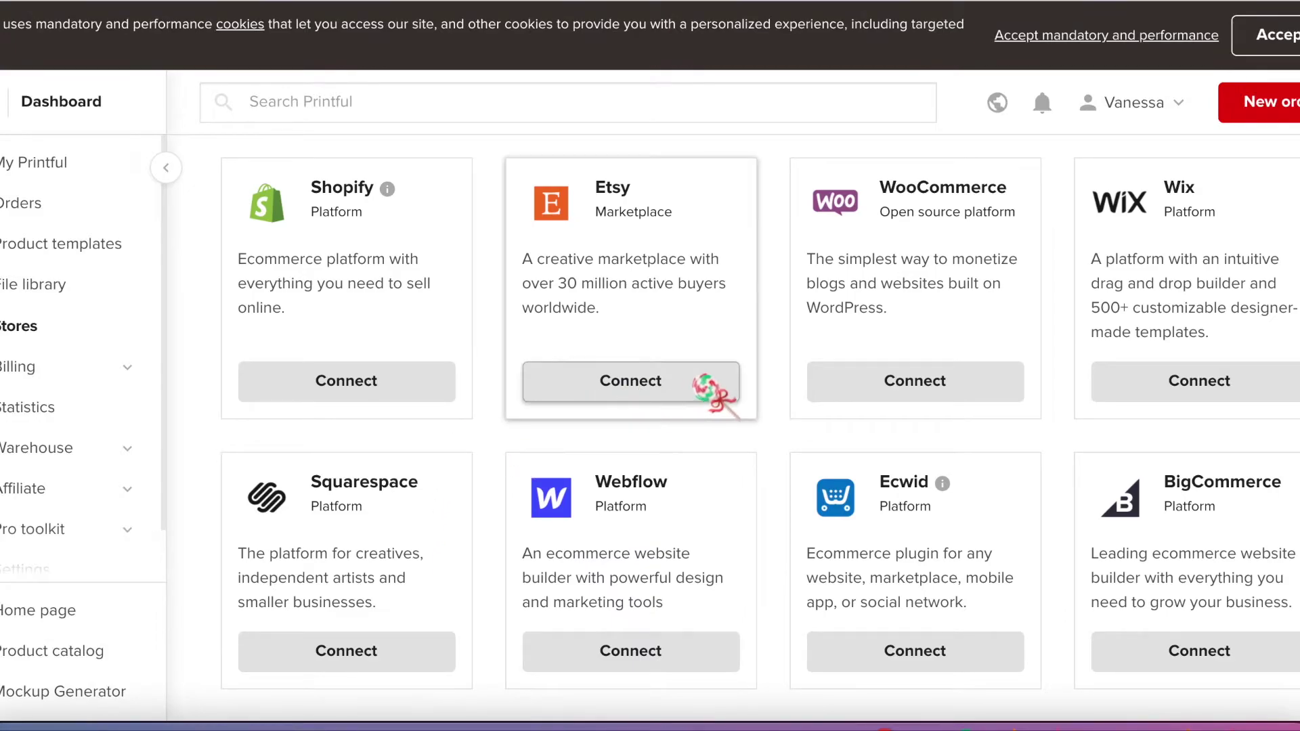
scroll(968, 305, down, 3)
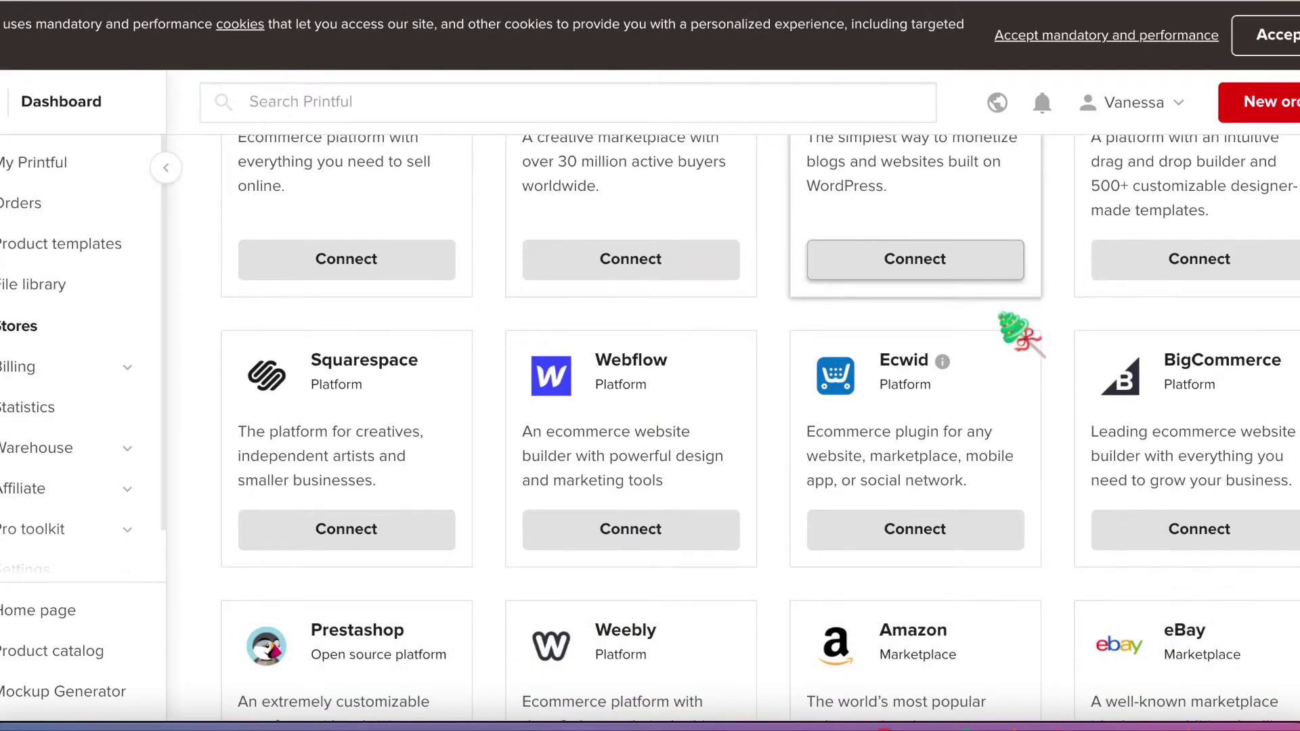
scroll(992, 316, down, 1)
scroll(995, 324, down, 1)
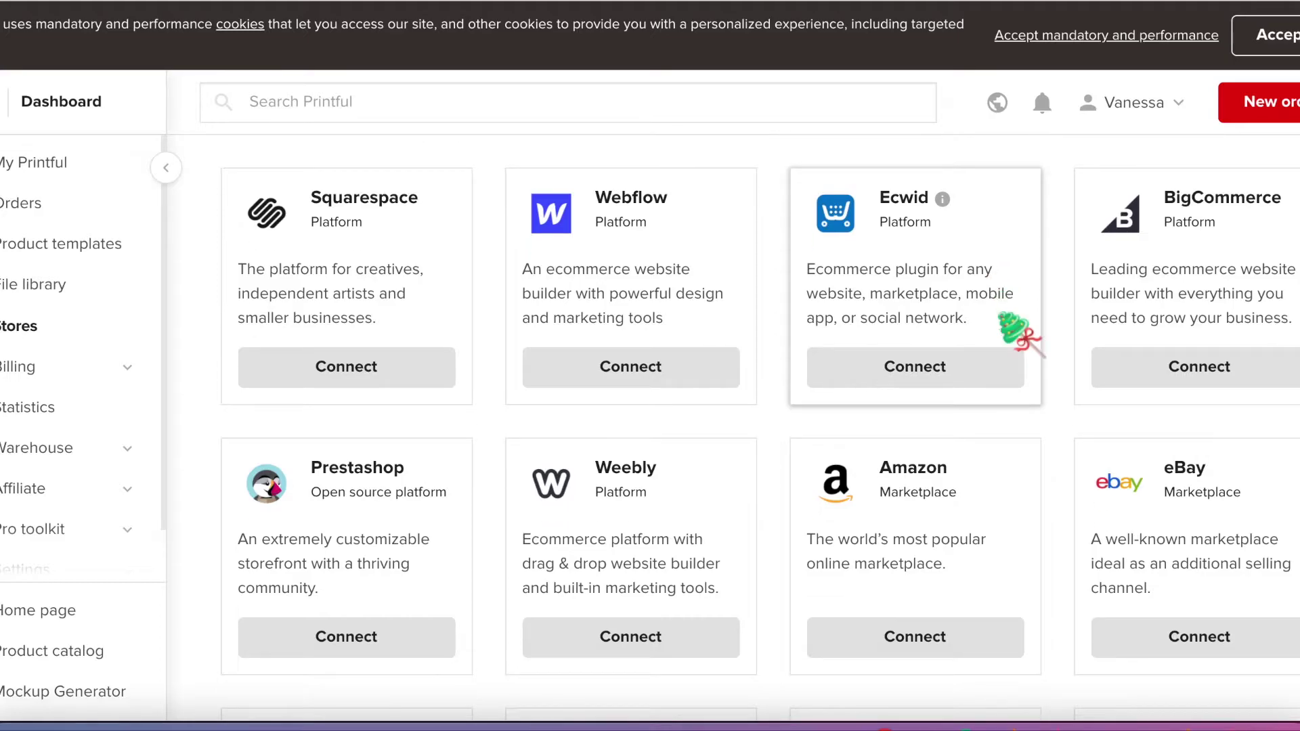
scroll(1000, 318, down, 1)
scroll(962, 318, down, 1)
scroll(961, 284, down, 1)
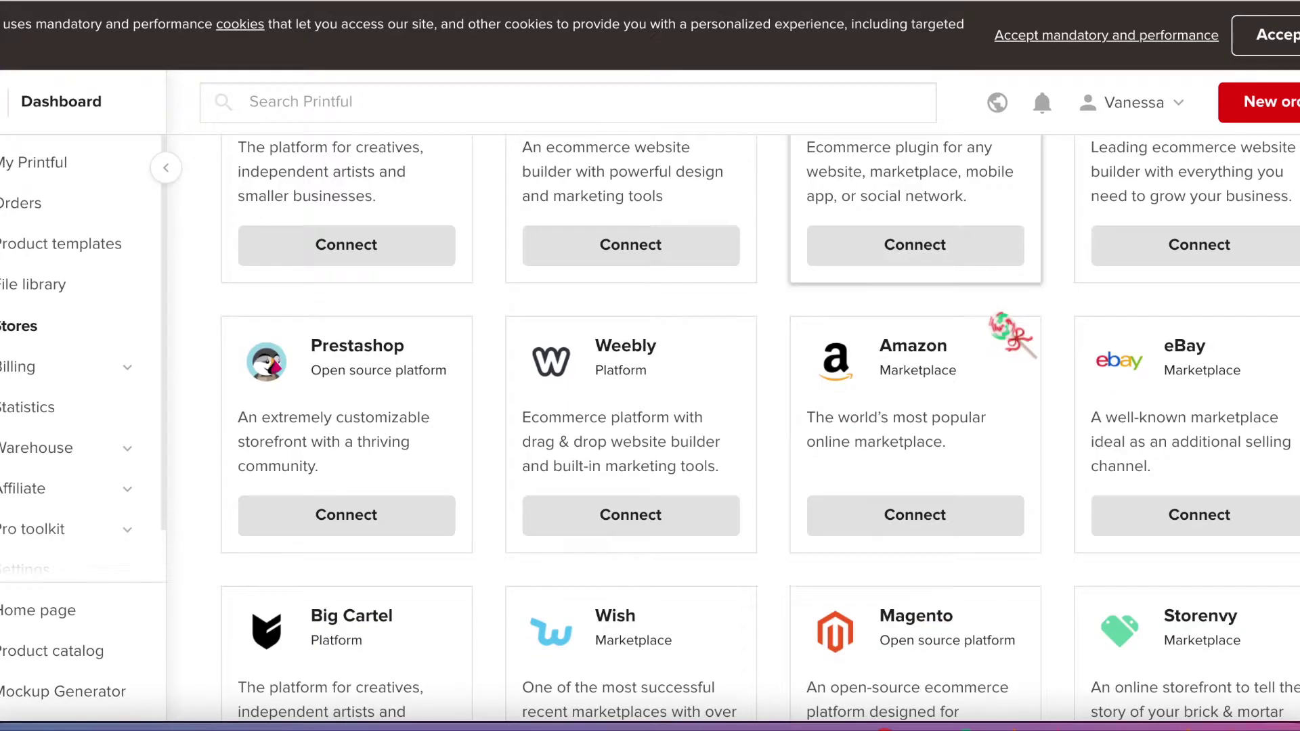
scroll(1001, 318, down, 1)
scroll(995, 315, down, 2)
scroll(992, 315, down, 1)
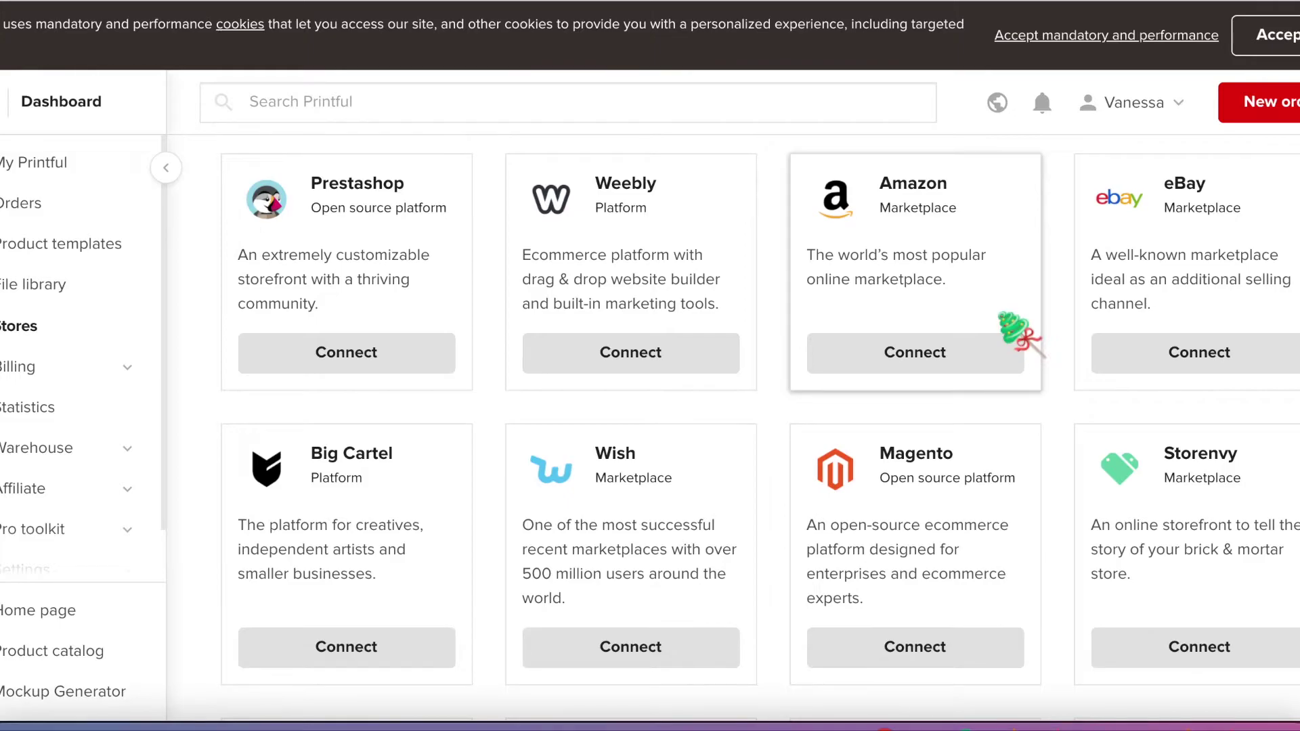
scroll(1000, 316, down, 1)
scroll(996, 316, down, 3)
scroll(995, 317, down, 1)
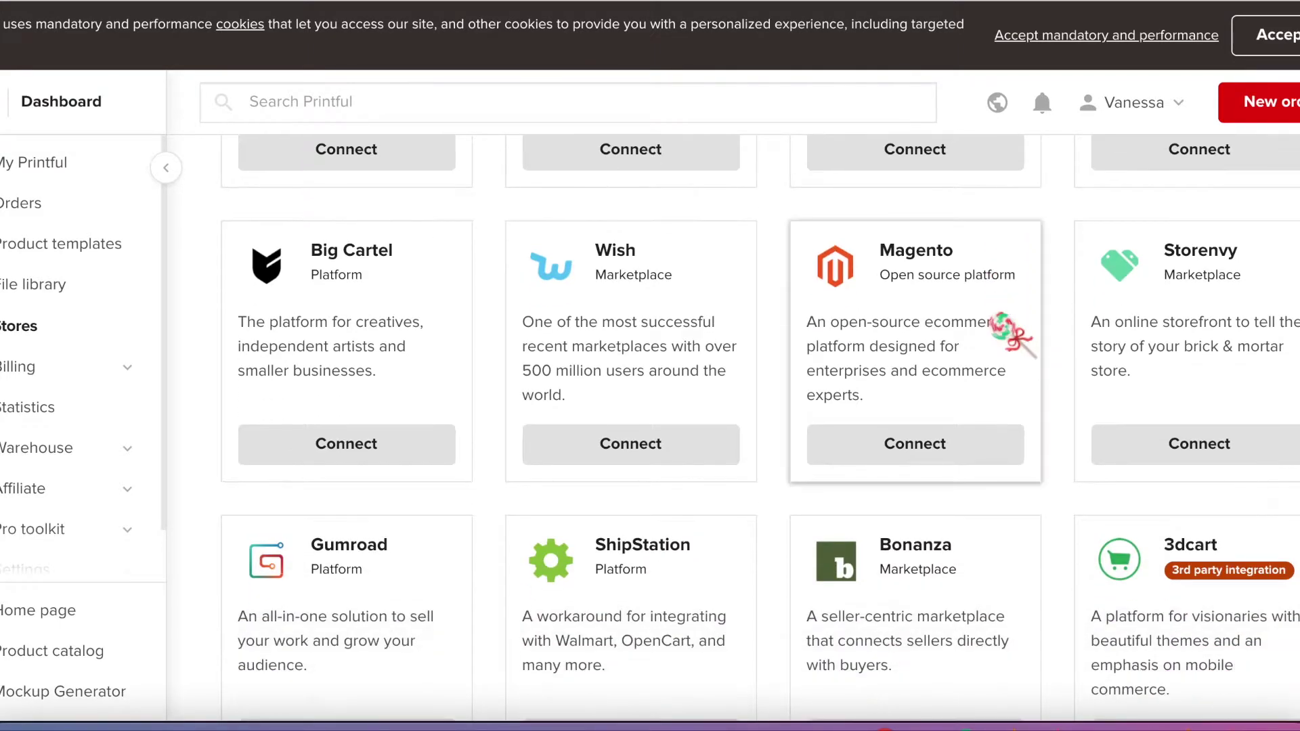
scroll(995, 316, down, 1)
scroll(999, 315, down, 1)
scroll(991, 315, down, 3)
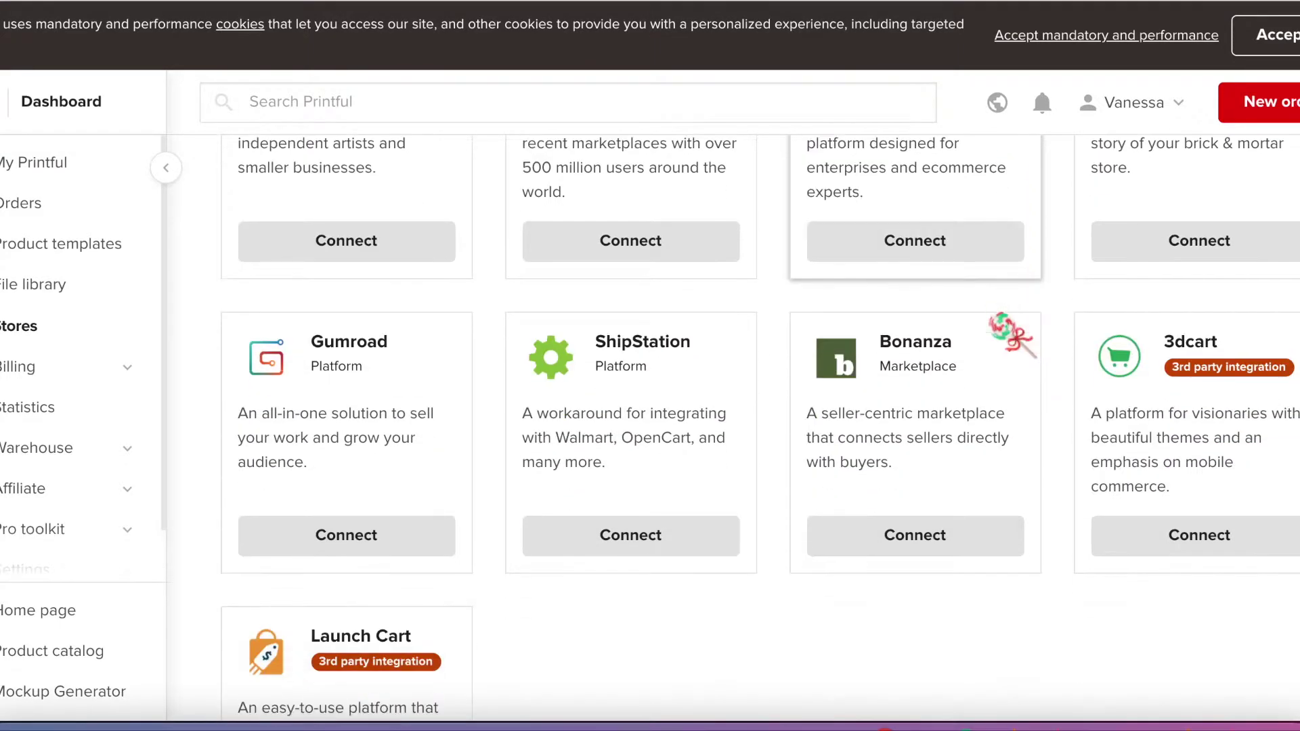
scroll(992, 315, down, 1)
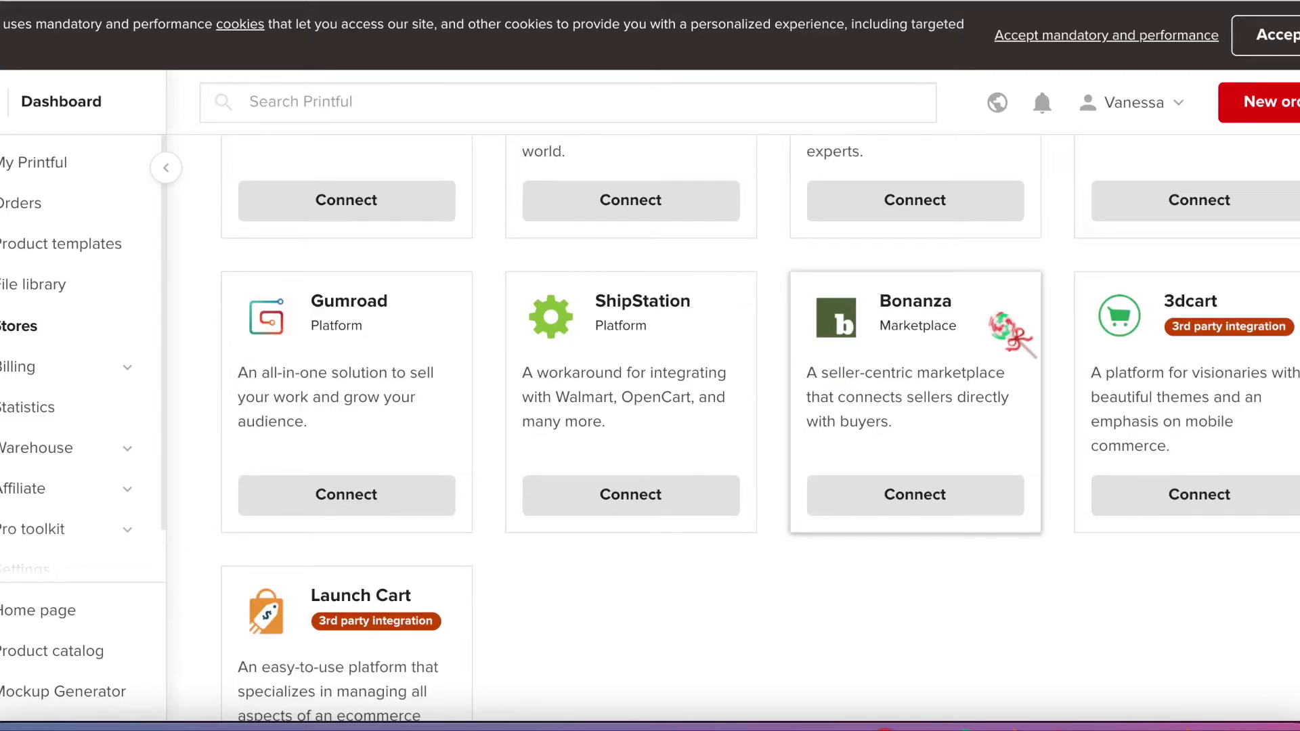
scroll(993, 317, down, 1)
scroll(998, 319, down, 3)
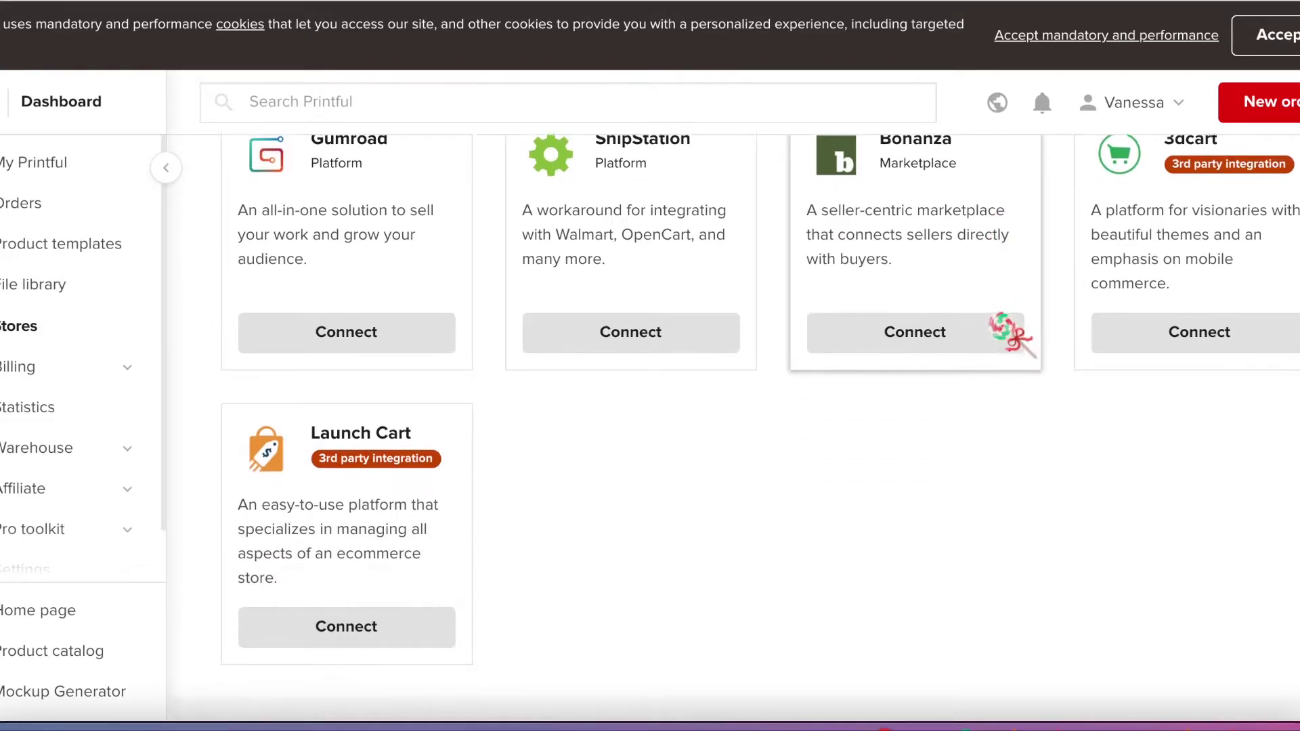
scroll(1002, 321, down, 1)
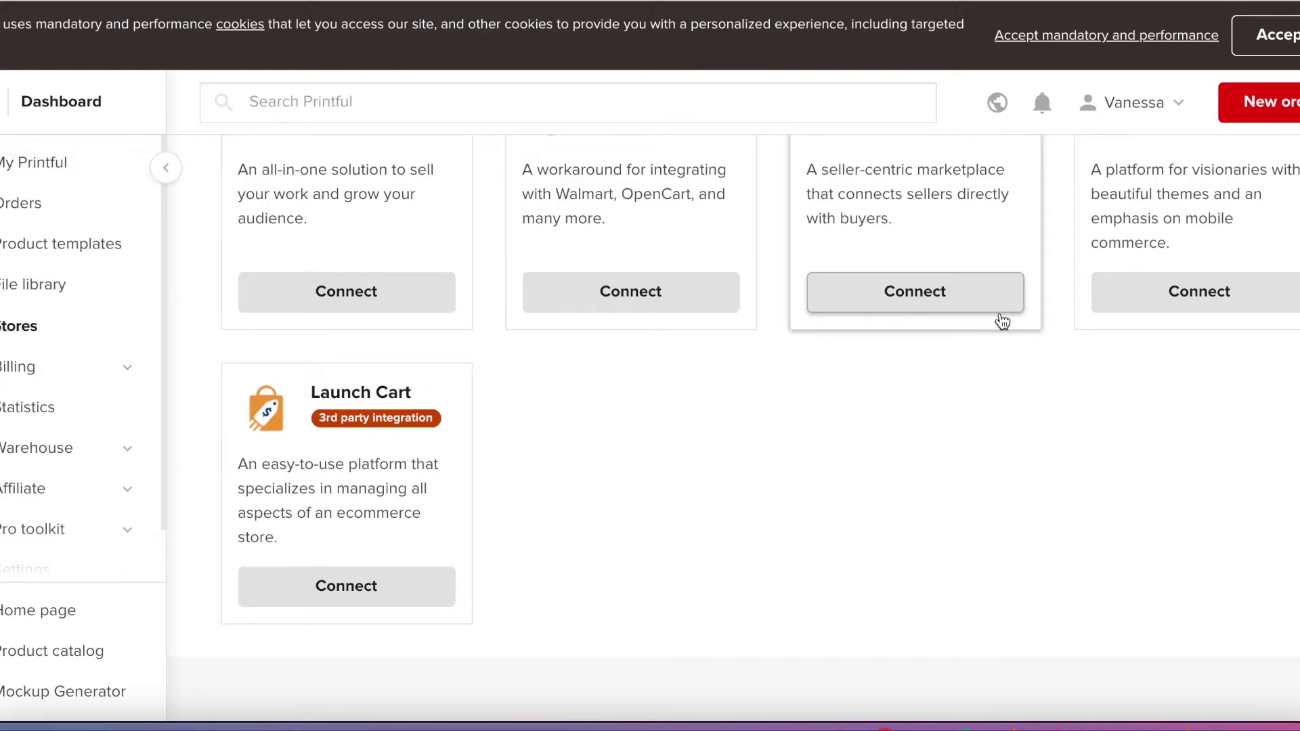
Return to the top of the list showing Shopify, Etsy, WooCommerce and Wix.
scroll(1002, 321, up, 3)
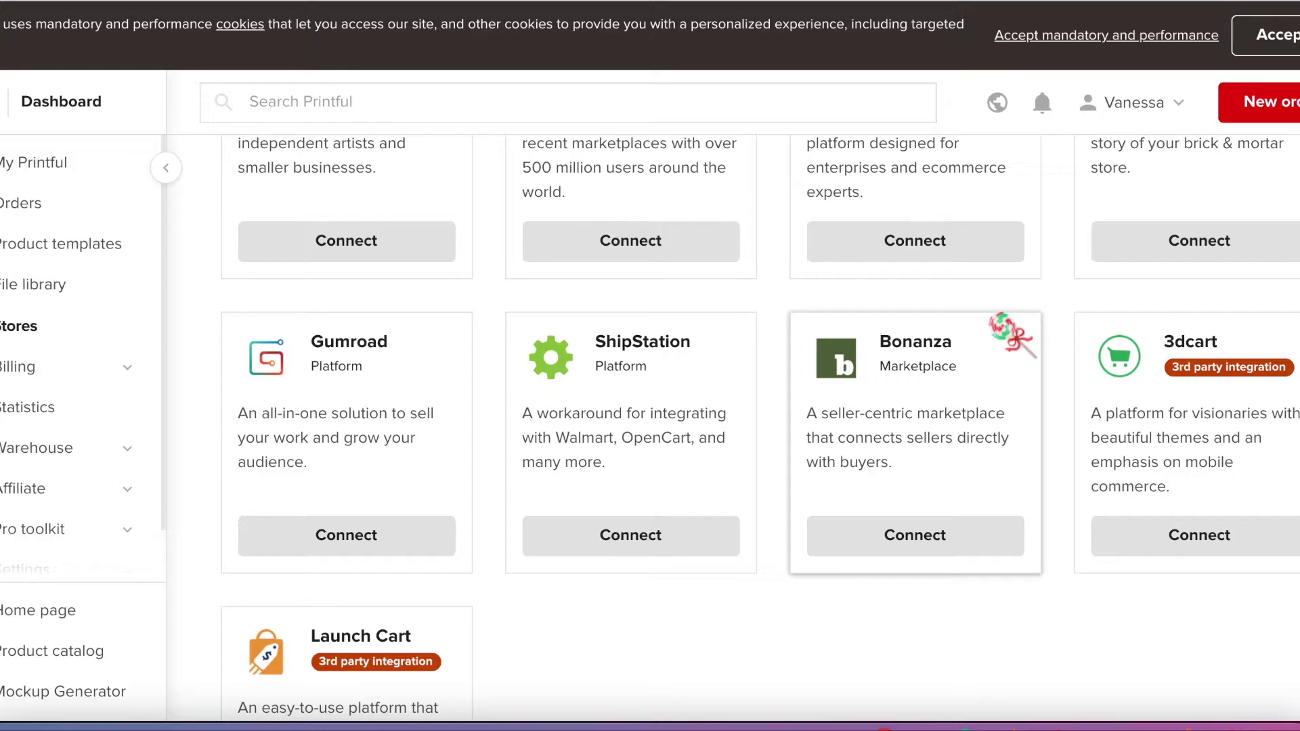
scroll(1012, 334, up, 2)
scroll(1014, 331, up, 2)
scroll(1015, 332, up, 2)
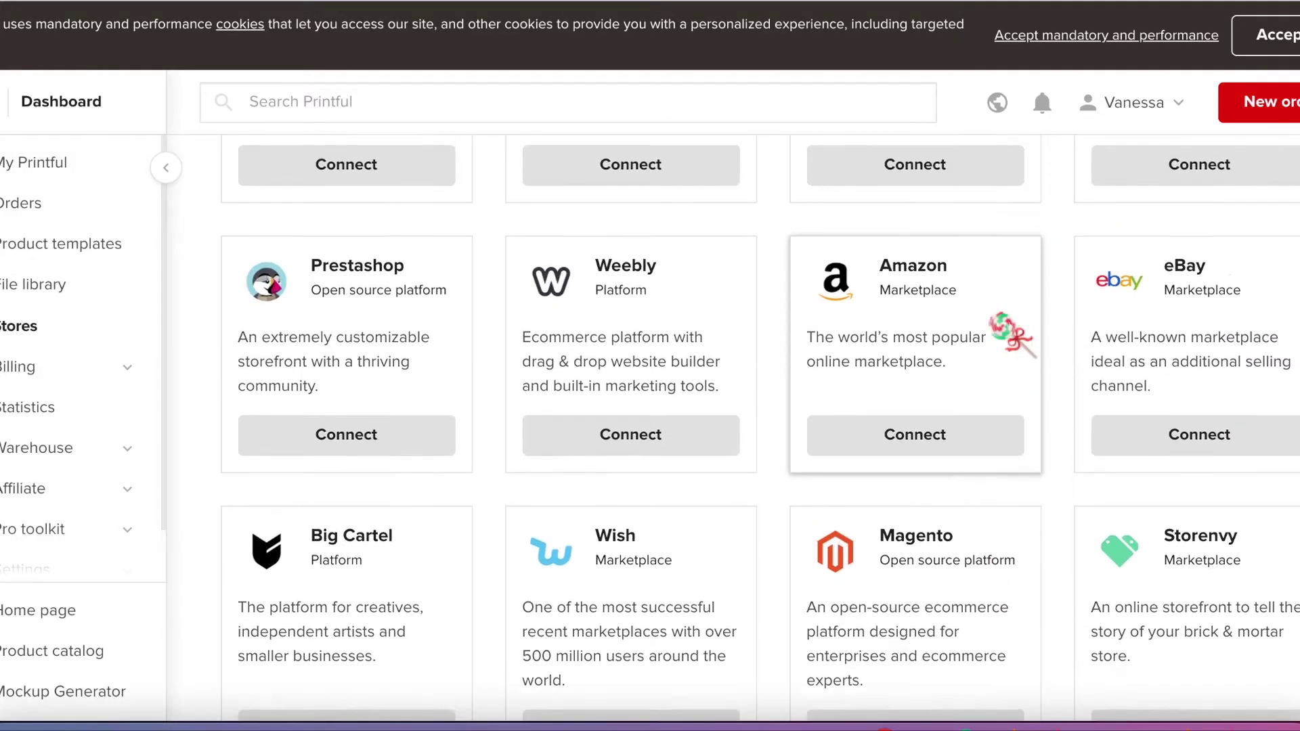
scroll(1019, 330, up, 3)
scroll(1019, 330, up, 2)
scroll(1014, 330, up, 3)
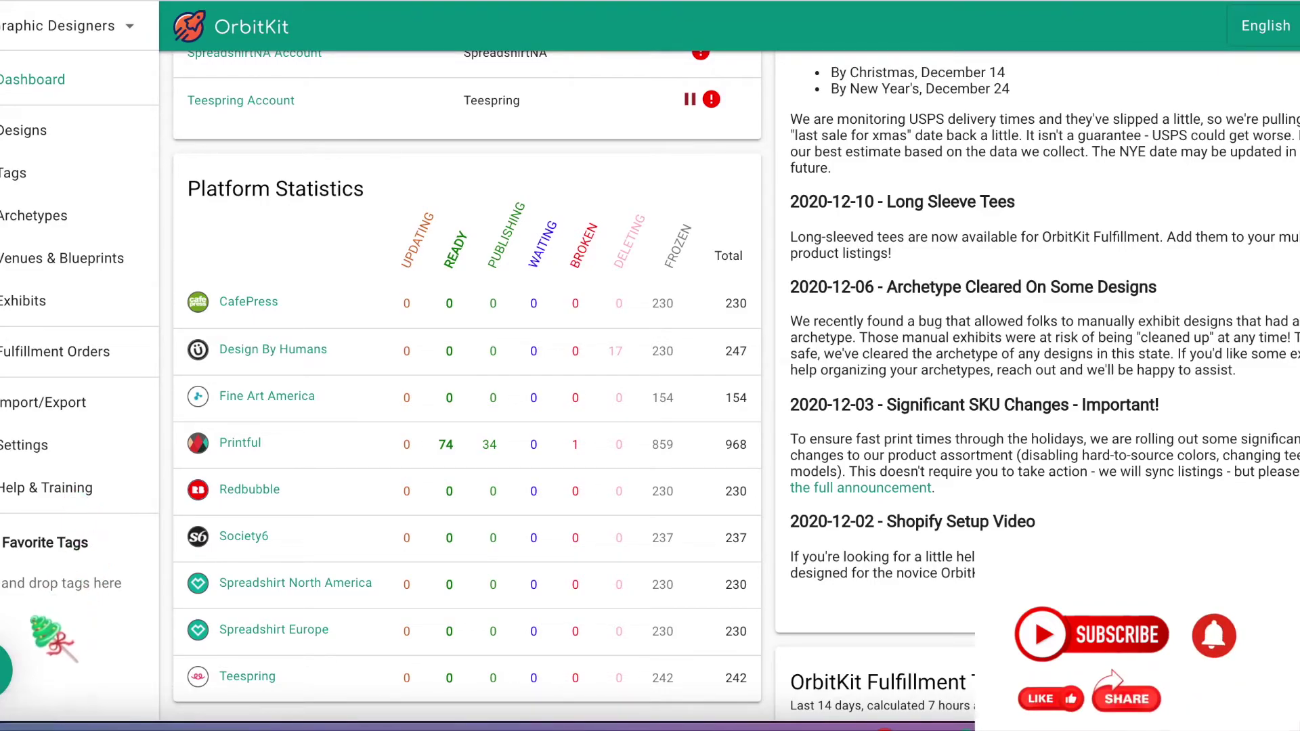
Open the OrbitKit support chat from the green bubble, then close it.
click(3, 681)
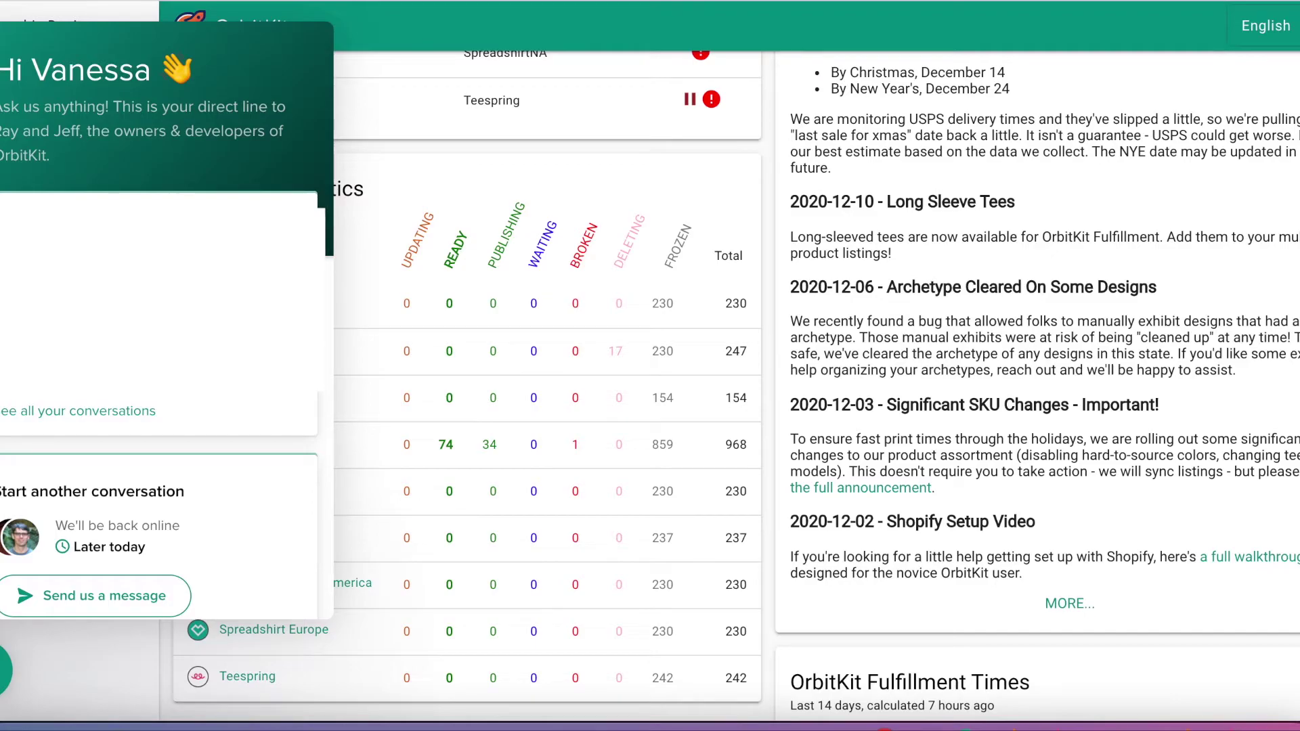
click(3, 670)
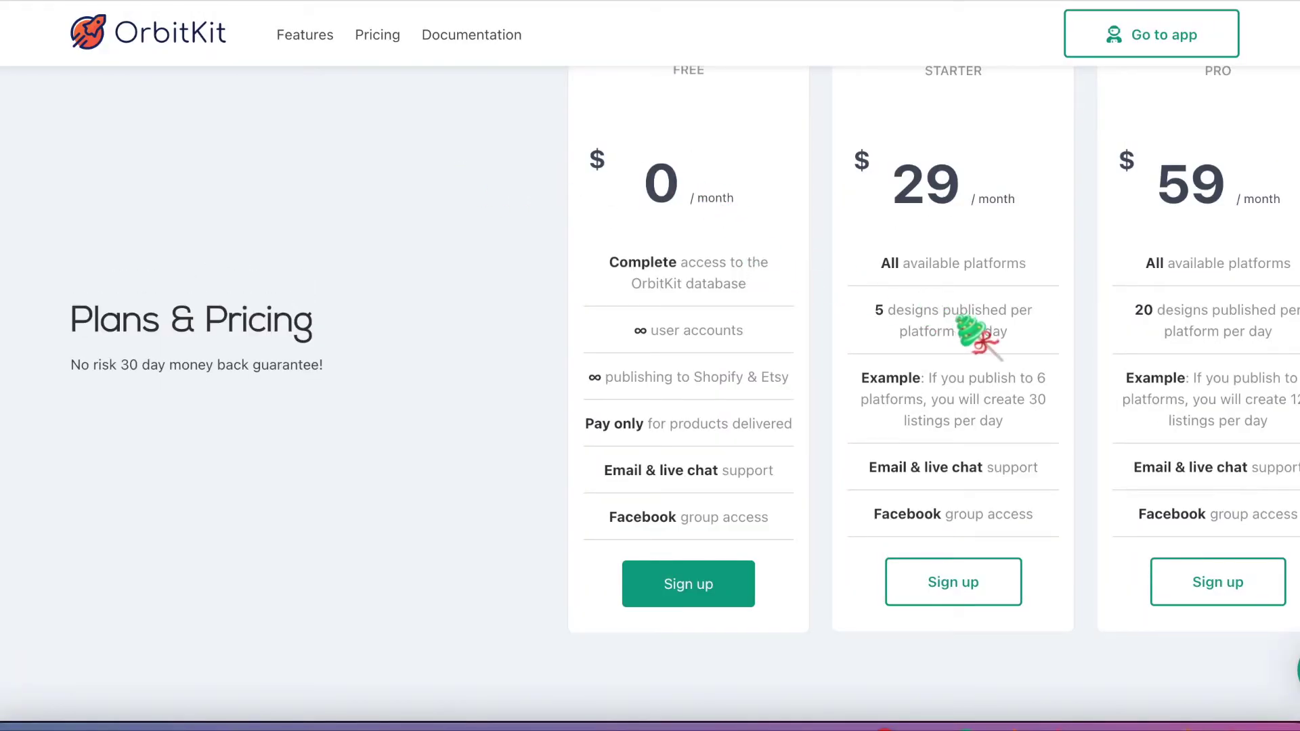
Scroll the Pricing page to view the Free $0, Starter $29 and Pro $59 plans.
scroll(961, 317, up, 1)
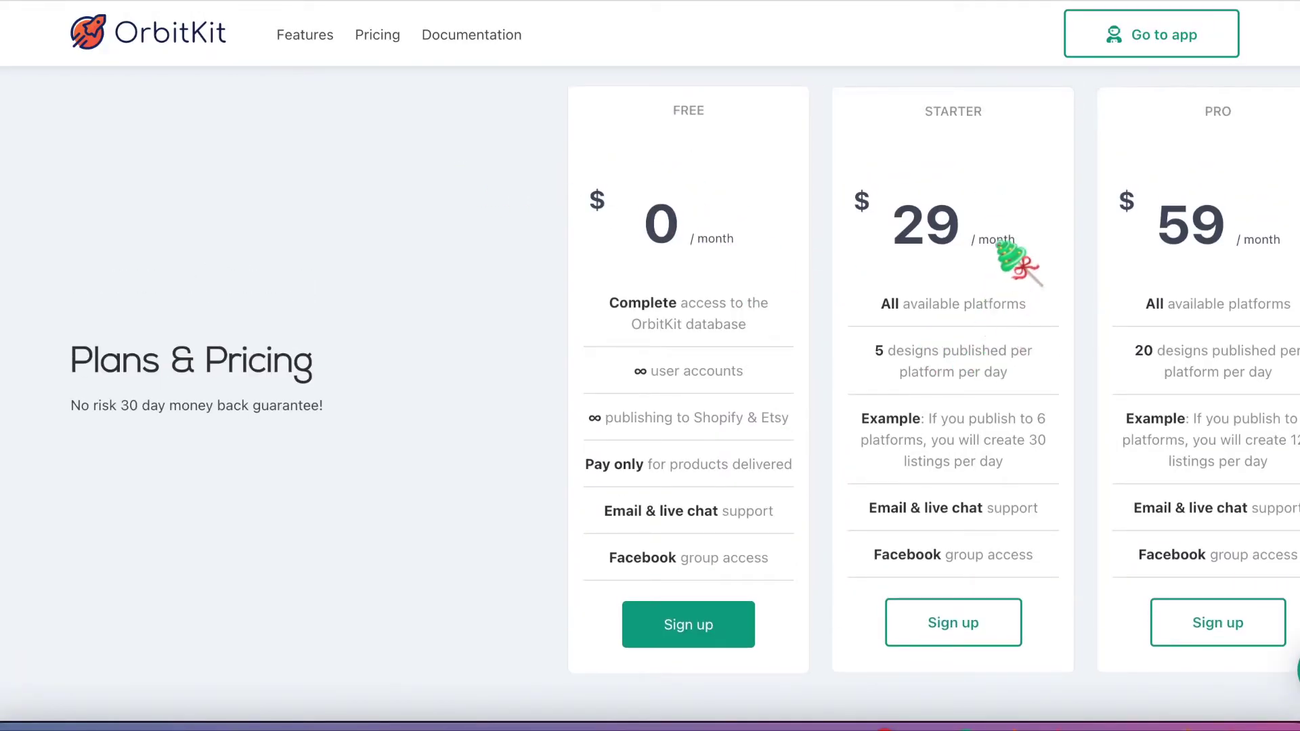